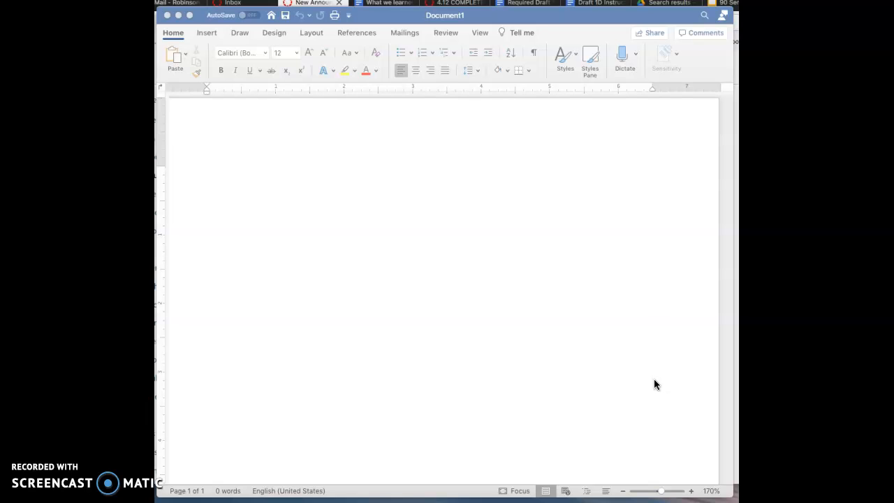
# Set the blank document's line spacing to 2.0.
pyautogui.click(655, 381)
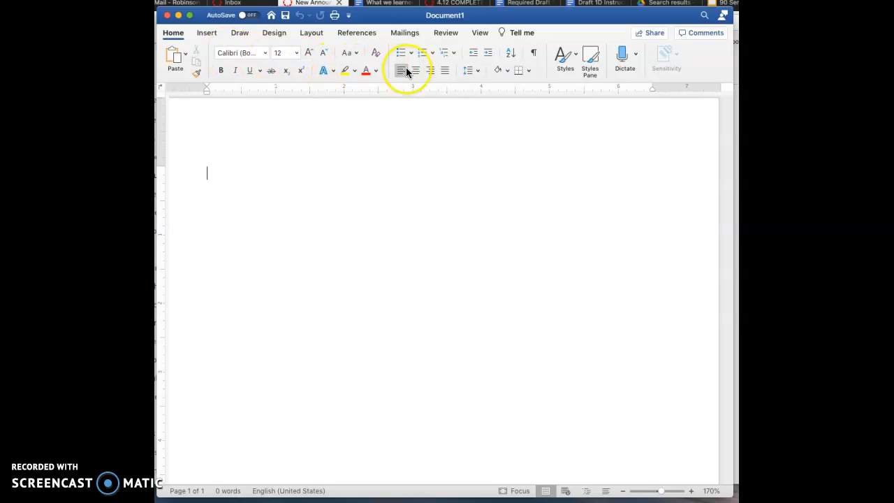
pyautogui.click(477, 71)
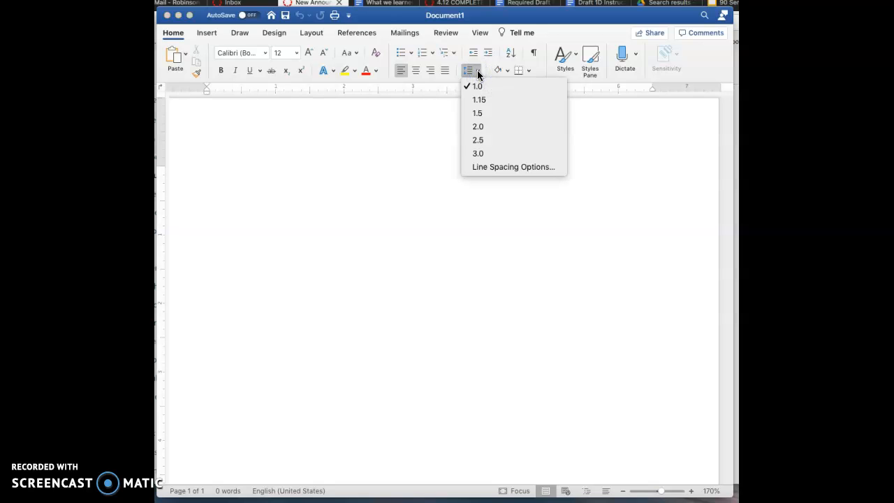
pyautogui.click(487, 129)
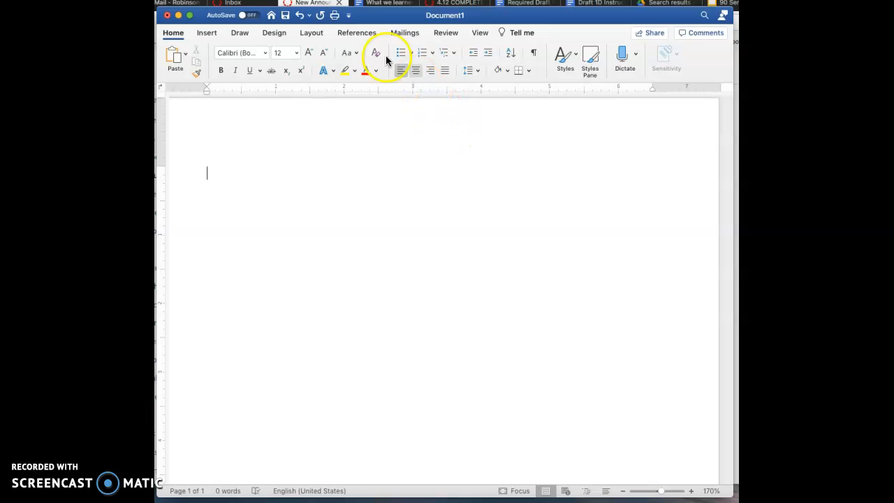
# Insert a Blank built-in header and remove its placeholder text.
pyautogui.click(208, 35)
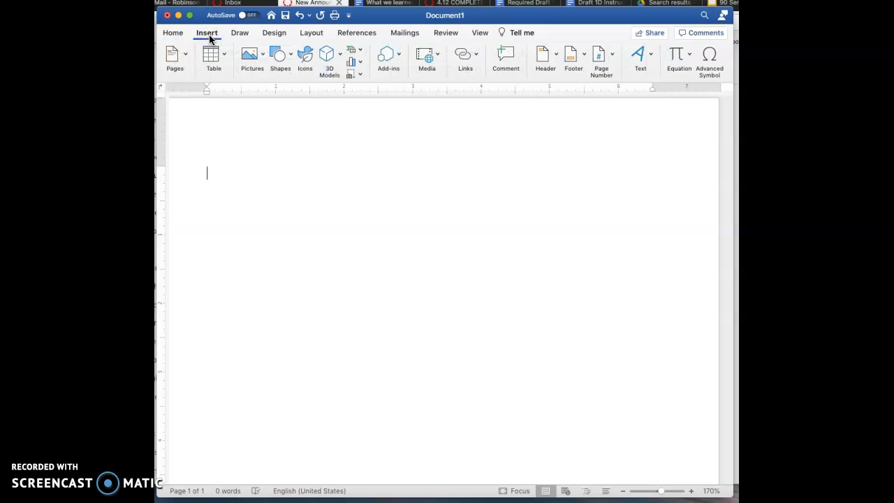
pyautogui.click(557, 56)
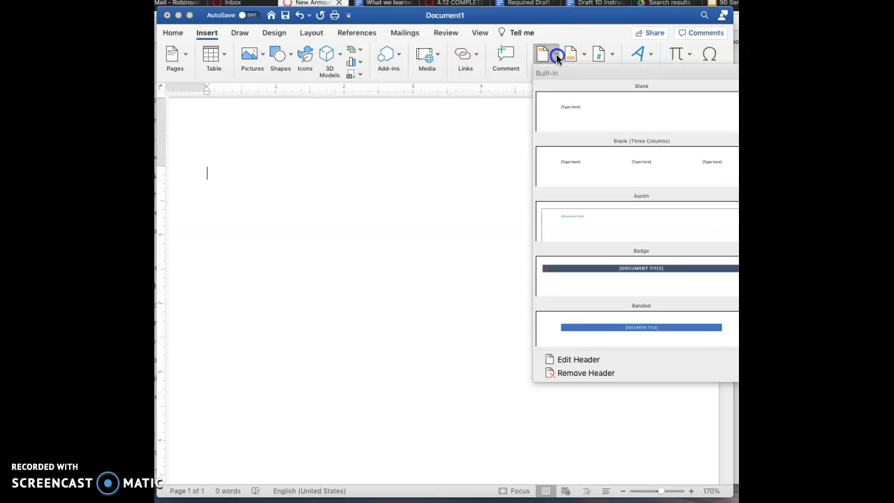
pyautogui.click(613, 110)
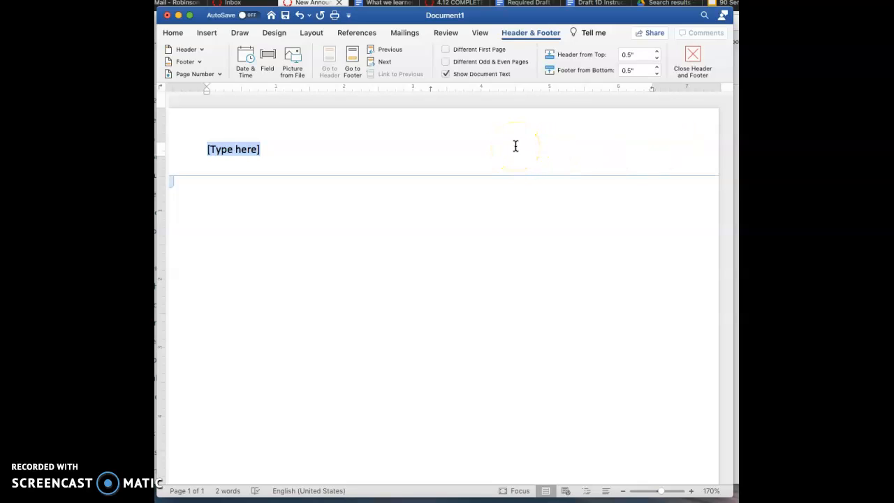
pyautogui.press('BackSpace')
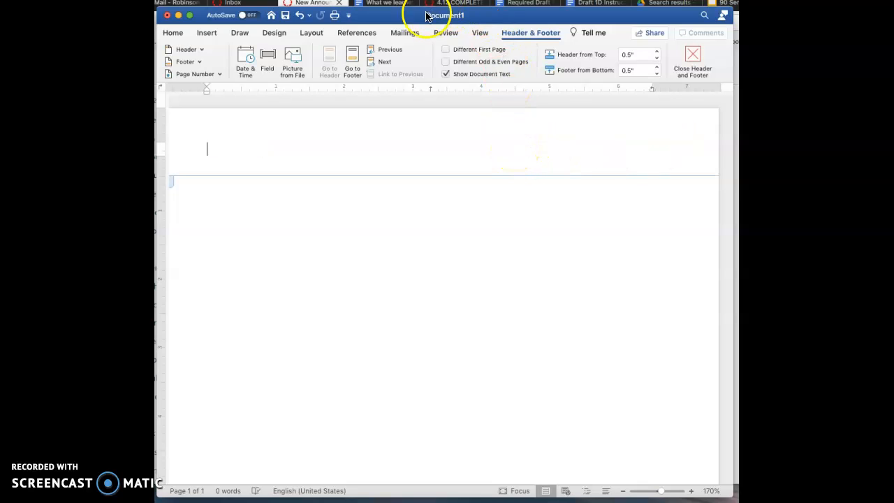
# Right-align the header line and enter "LastName" followed by a space.
pyautogui.click(173, 33)
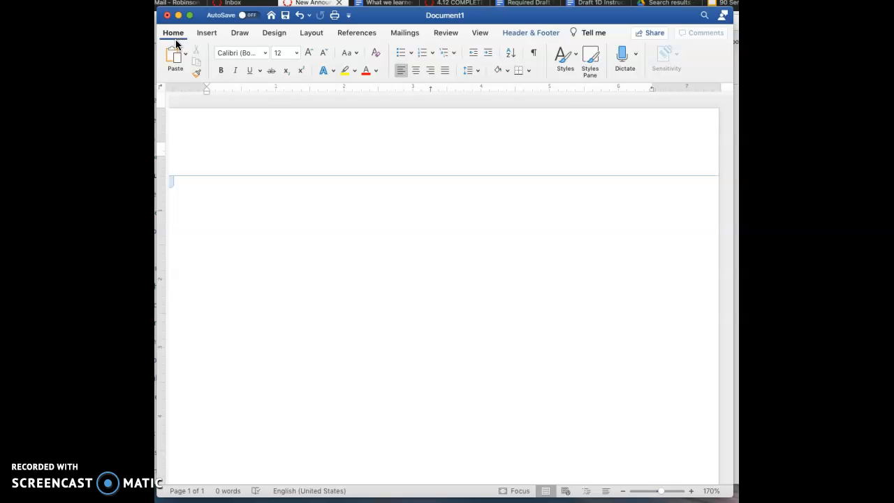
pyautogui.click(431, 72)
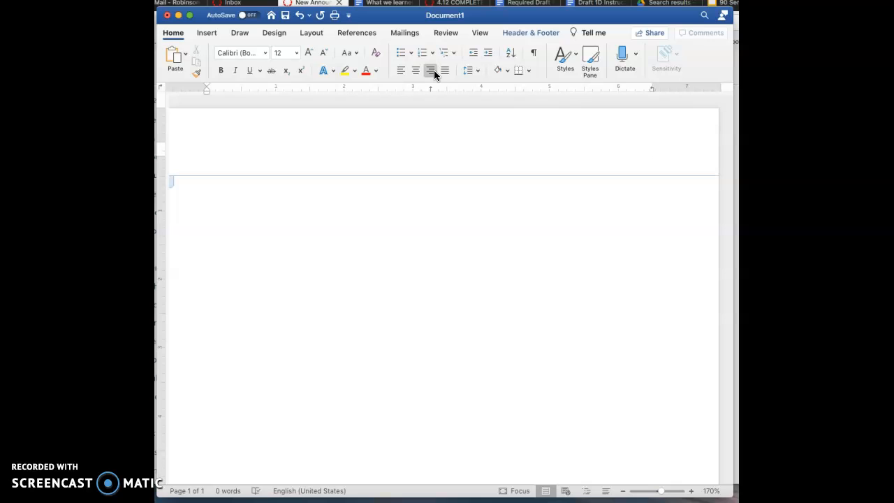
pyautogui.write('LastName')
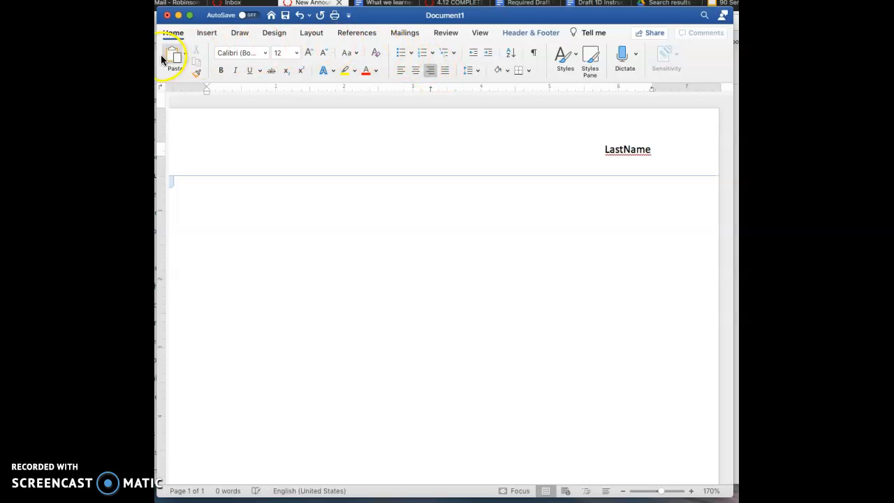
# Add a right-aligned page number to the header beside "LastName", shown on the first page too.
pyautogui.click(207, 35)
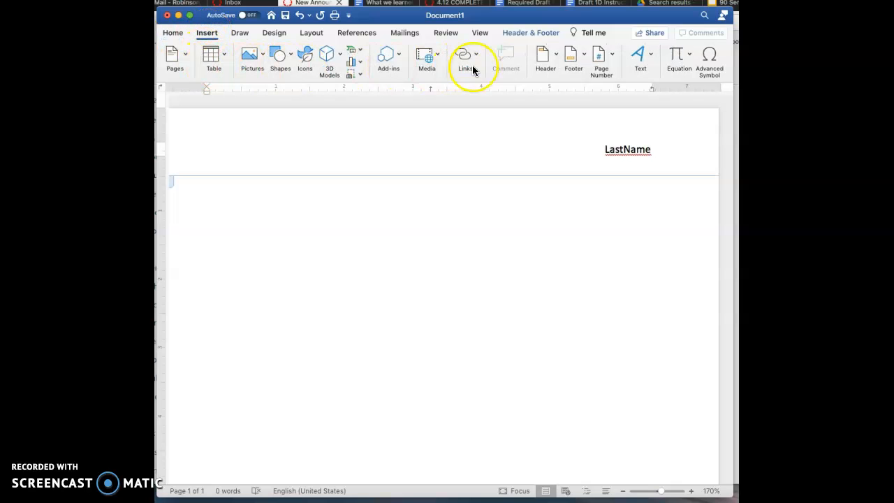
pyautogui.click(613, 59)
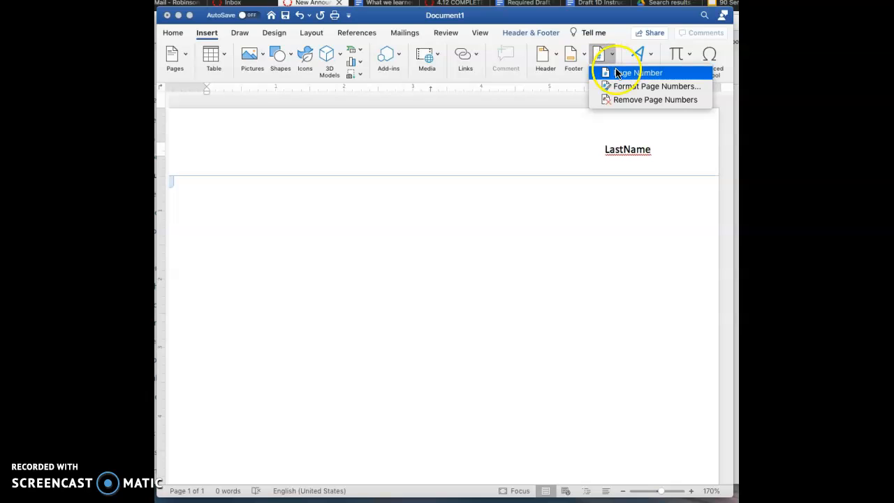
pyautogui.click(619, 76)
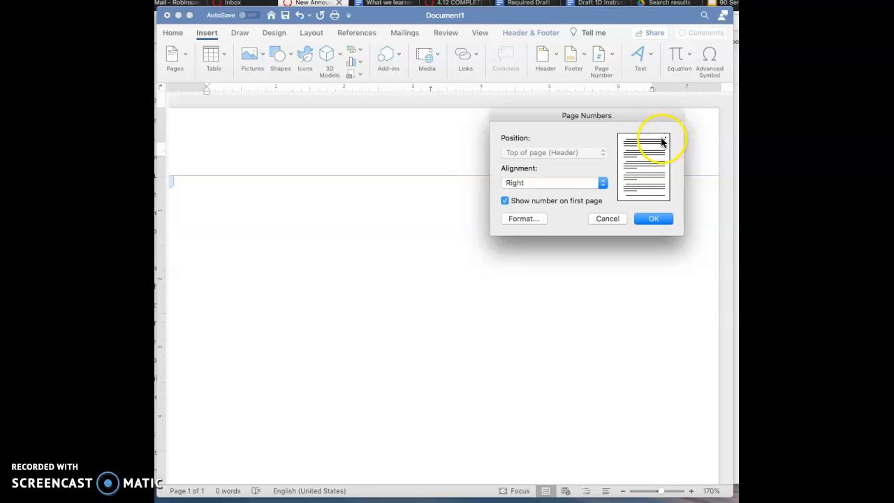
pyautogui.click(655, 218)
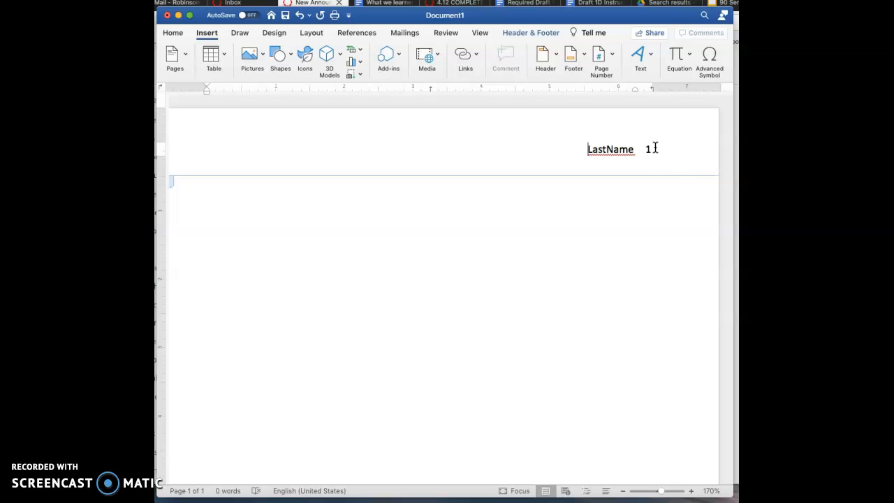
# Leave the header, briefly reopen it for editing, and return to the document body.
pyautogui.click(498, 203)
pyautogui.doubleClick(239, 209)
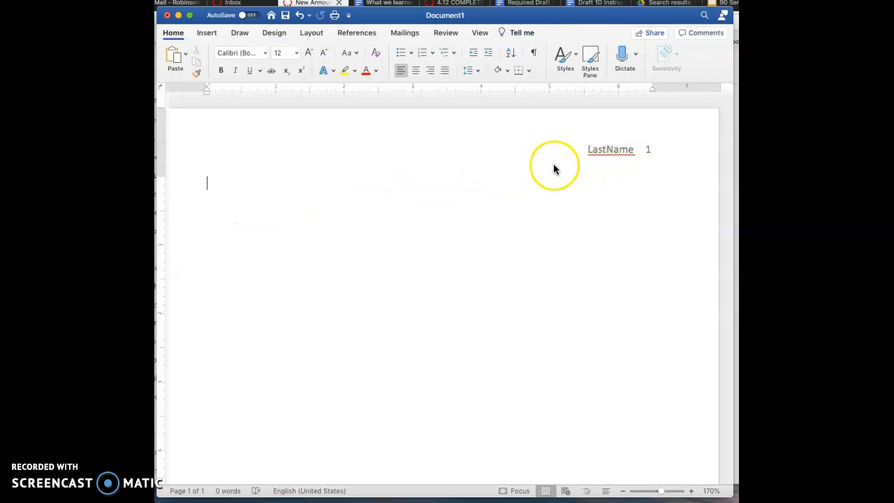
pyautogui.doubleClick(617, 149)
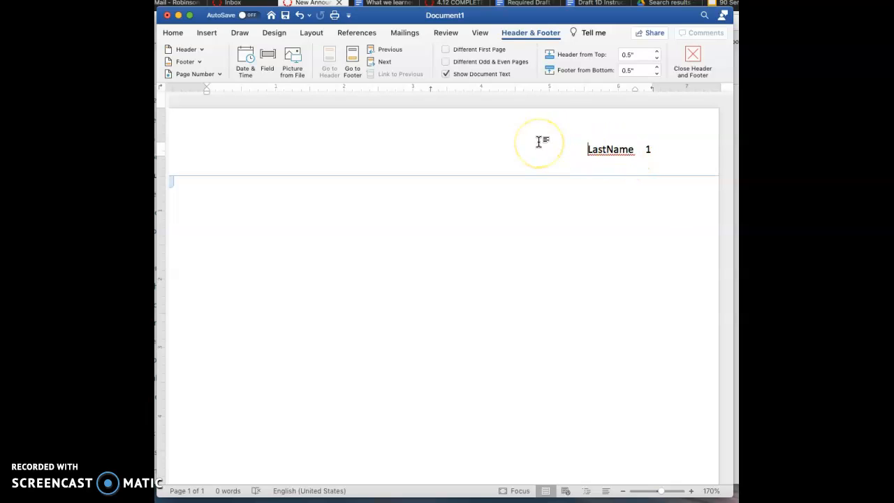
pyautogui.doubleClick(259, 186)
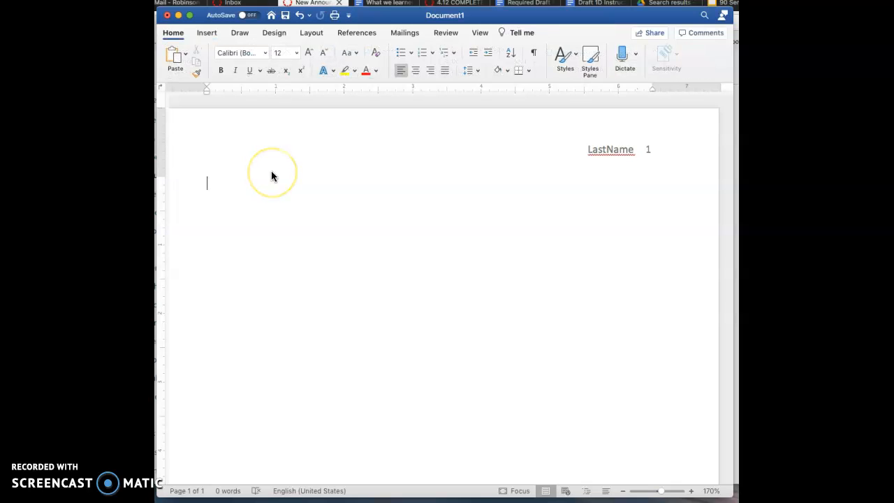
# Enter "Sample Student LastName" as the first line of the document body.
pyautogui.write('Sam')
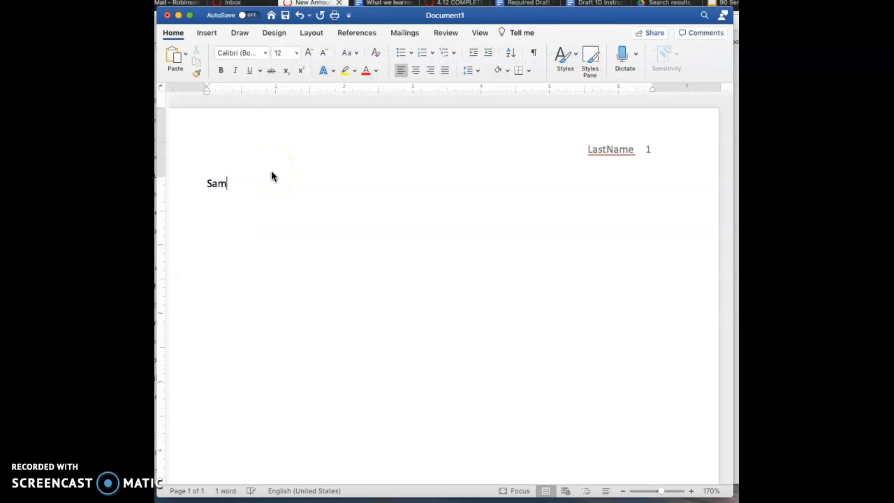
pyautogui.write('ple Student Lastname')
pyautogui.press('BackSpace')
pyautogui.press('BackSpace')
pyautogui.press('BackSpace')
pyautogui.press('BackSpace')
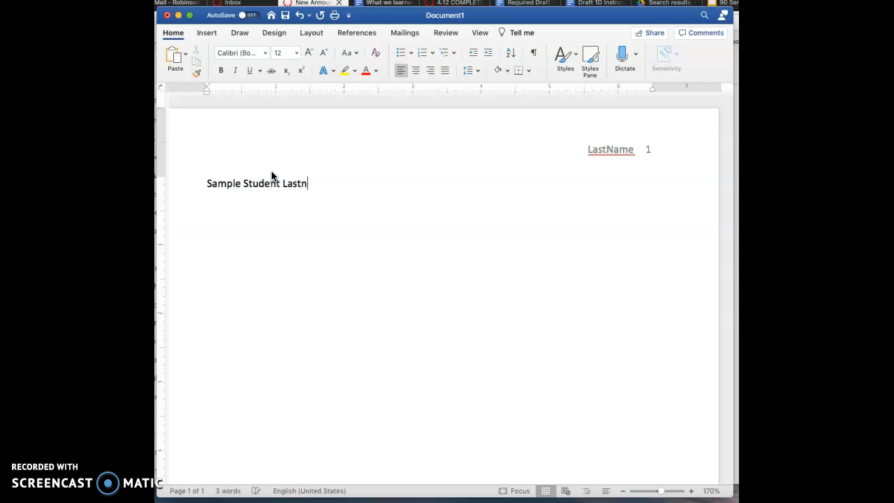
pyautogui.write('Name')
# Add the professor's full name, preceded by "Prof.", on the line below the student name.
pyautogui.click(220, 199)
pyautogui.write('Prof. ')
pyautogui.write('Gra')
pyautogui.press('BackSpace')
pyautogui.press('BackSpace')
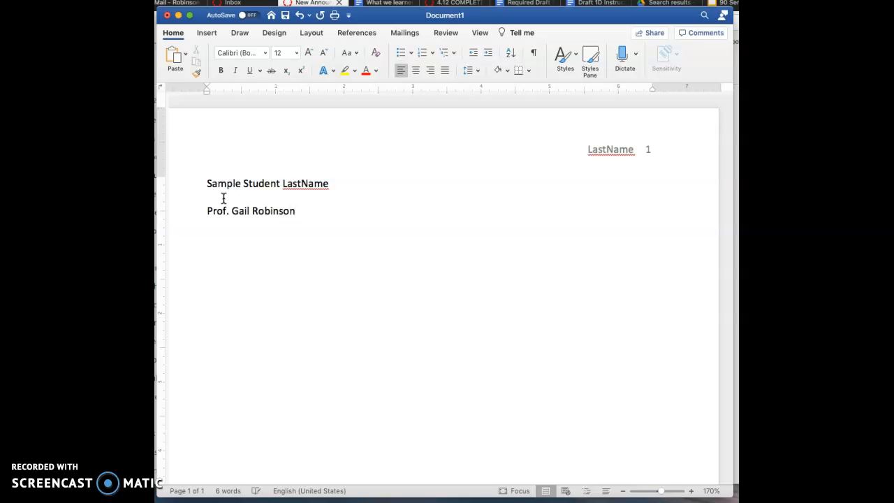
pyautogui.write('Emn')
# Add the course "English 90" and the date "Oct. 19, 2020" on separate lines below the professor's name.
pyautogui.press('BackSpace')
pyautogui.press('BackSpace')
pyautogui.write('nglish')
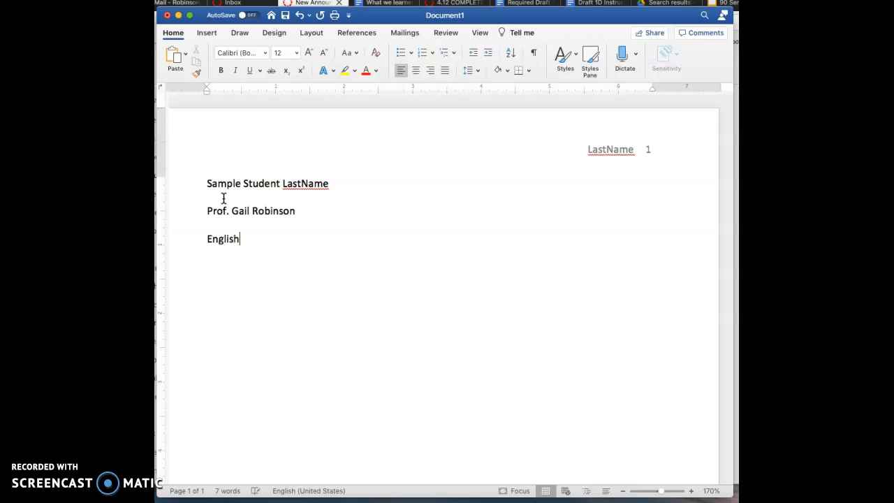
pyautogui.write(' 90')
pyautogui.press('Return')
pyautogui.write('Oct. ')
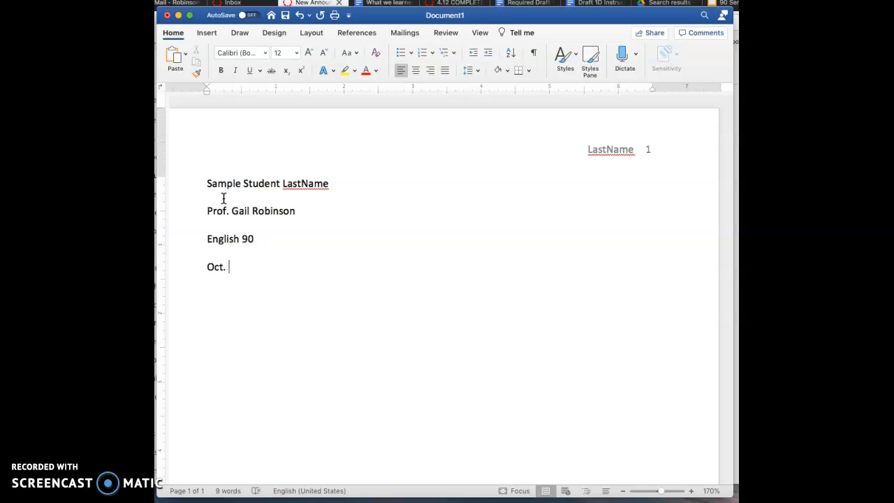
pyautogui.write('19, 2020')
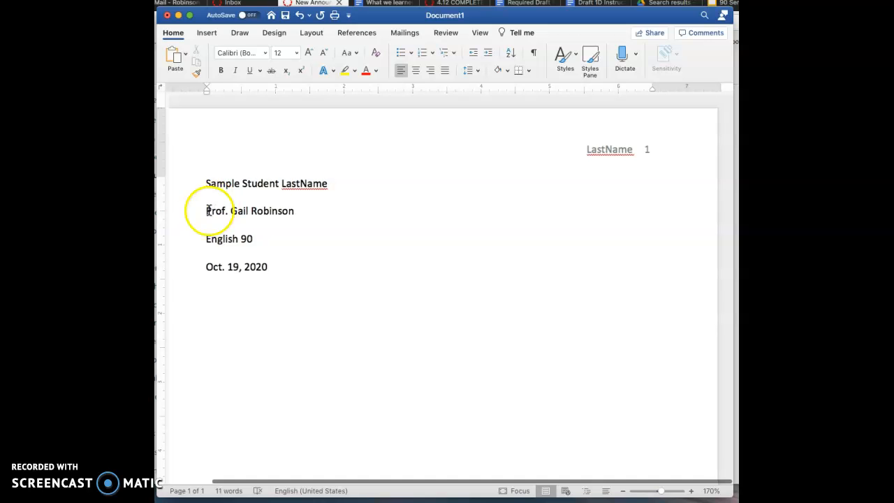
# Add the centered title "Good, Creative Title" on a new line below the date.
pyautogui.press('Return')
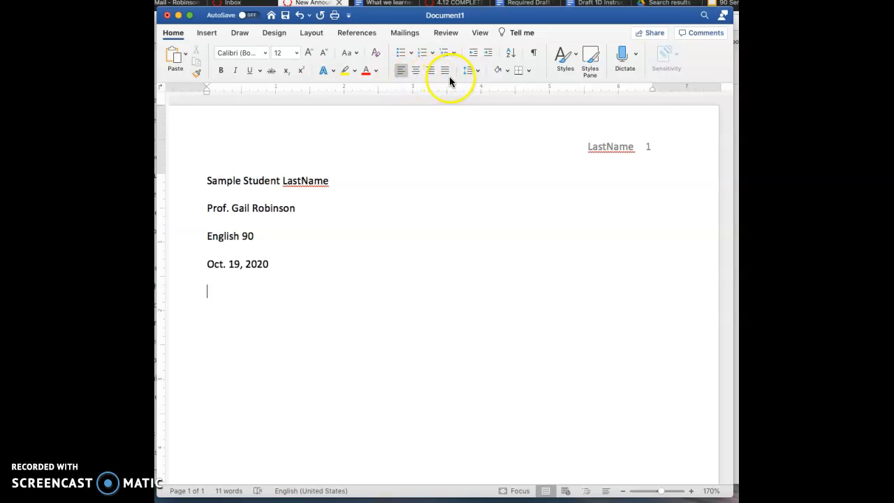
pyautogui.click(415, 70)
pyautogui.write('Good, Creat')
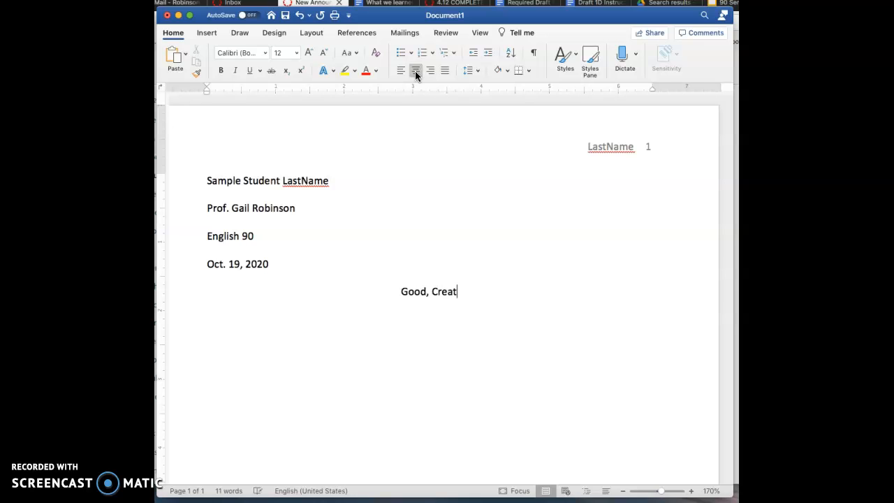
pyautogui.write('ive Title')
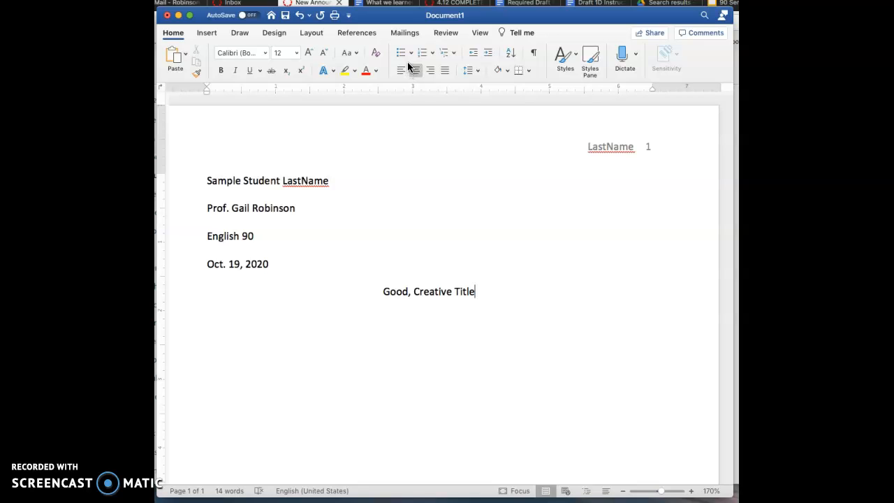
# Start a left-aligned body paragraph below the title, check its line spacing, and indent its first line by one tab stop.
pyautogui.press('Return')
pyautogui.click(402, 71)
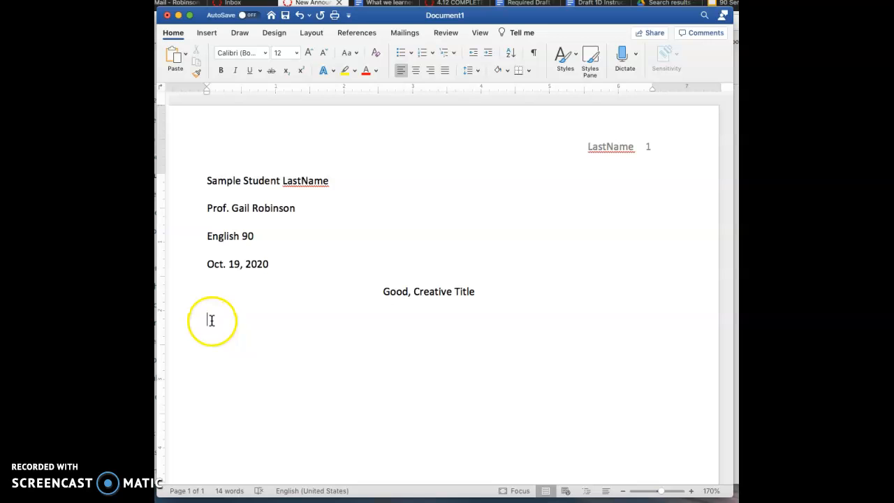
pyautogui.click(478, 71)
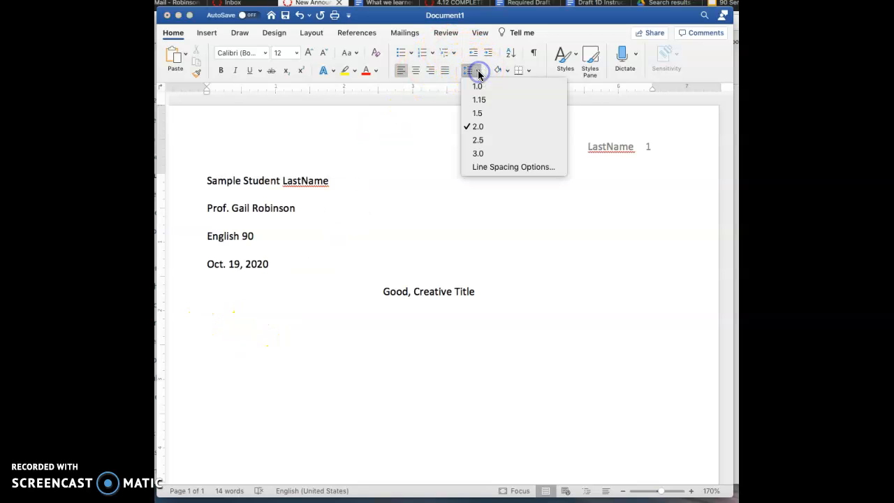
pyautogui.click(479, 71)
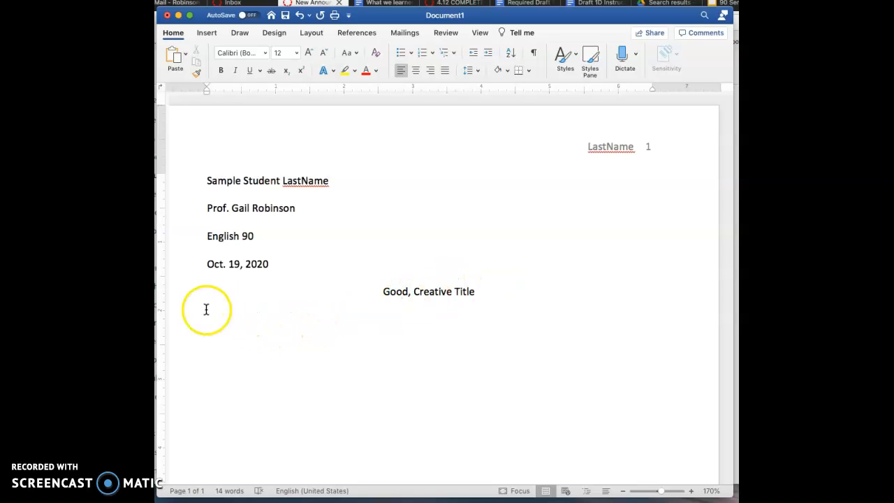
pyautogui.press('BackSpace')
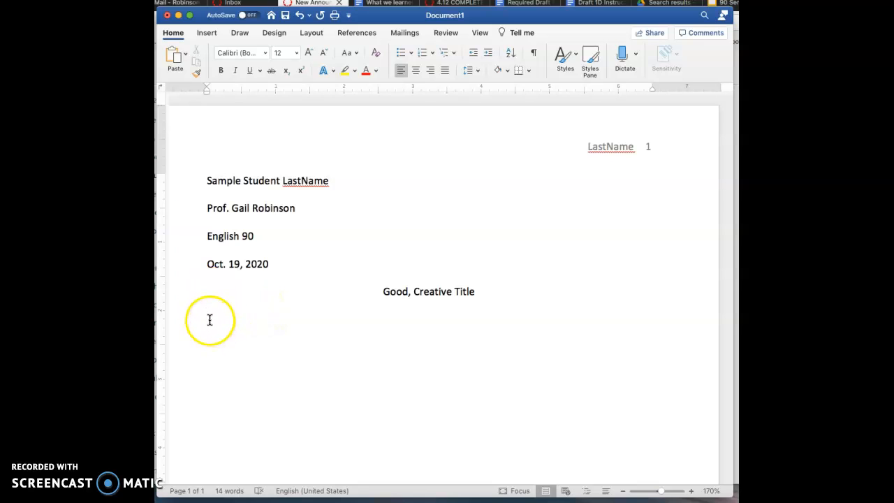
pyautogui.press('Tab')
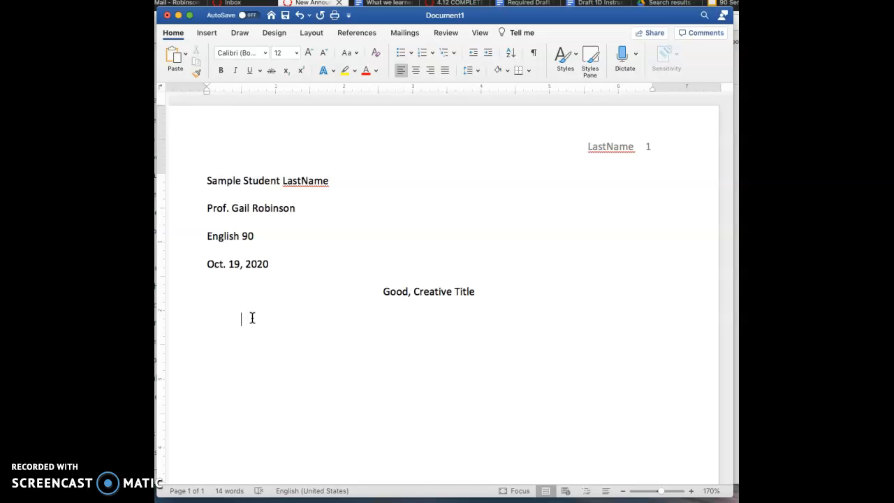
pyautogui.hscroll(1, 246, 294)
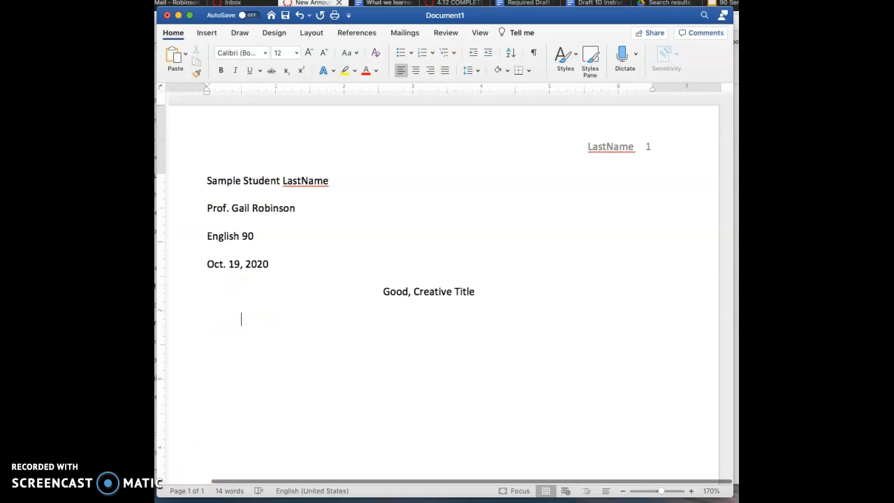